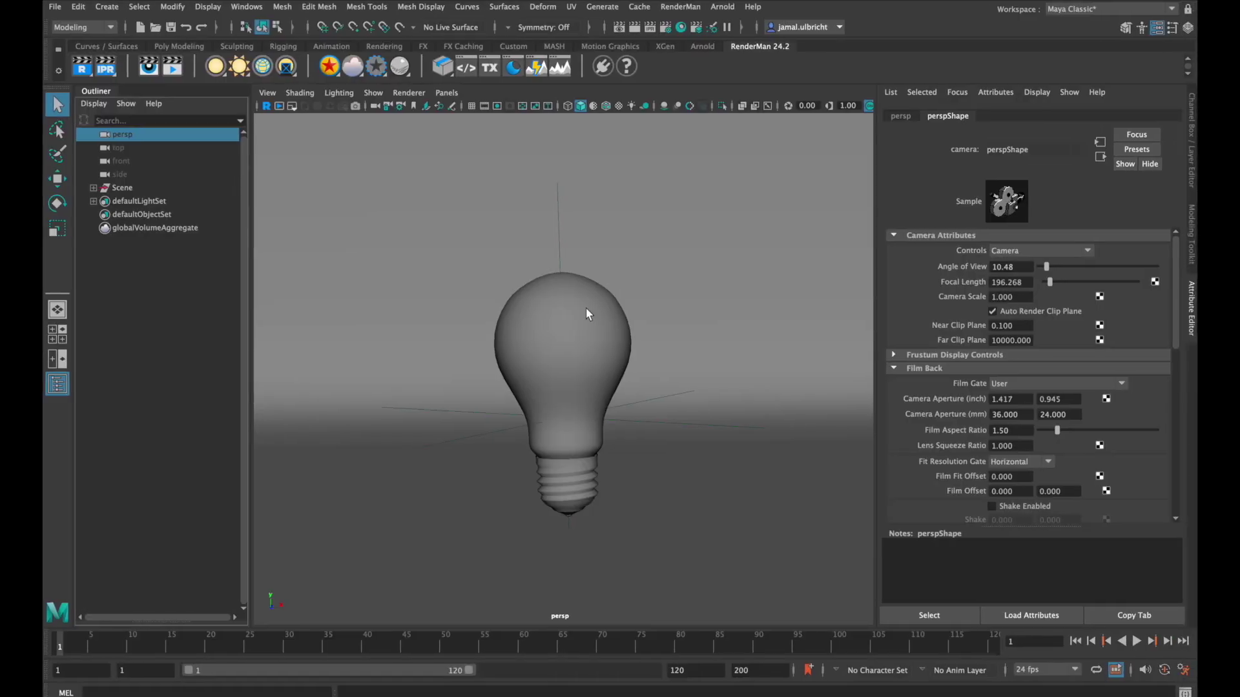
- Hide the bulb glass for a filament close-up, then frame the bulb and expand Scene in the Outliner
{"action": "left_click", "coordinate": [586, 311]}
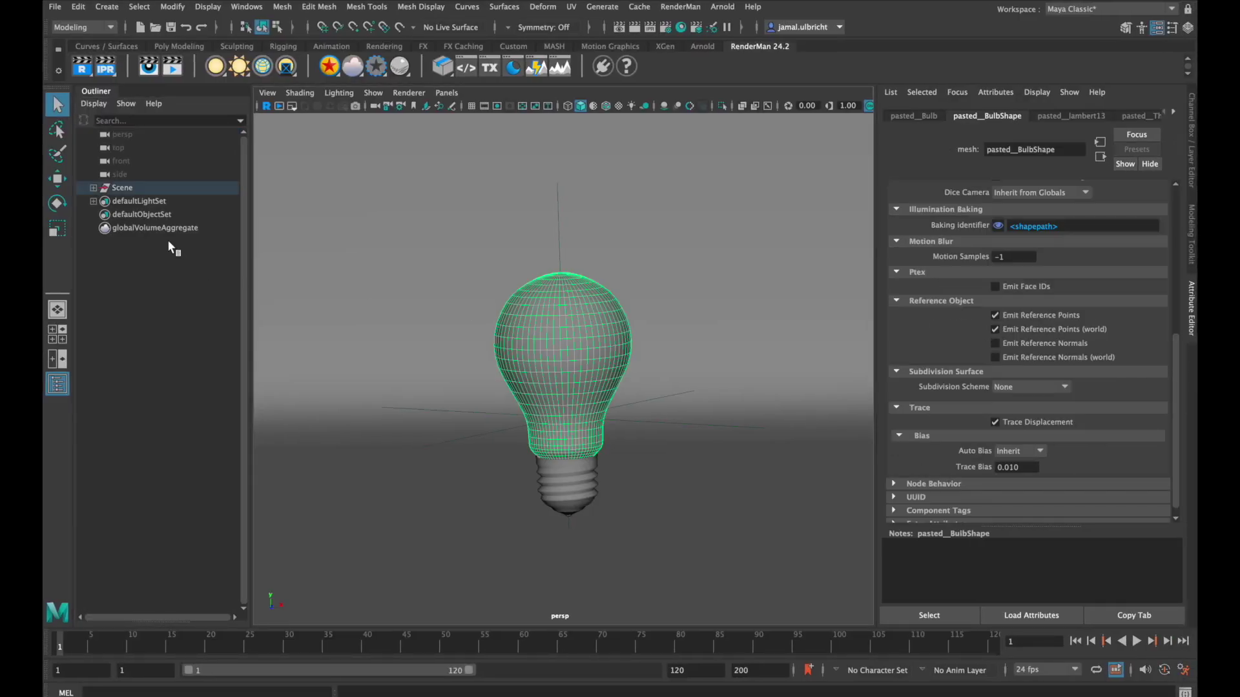
{"action": "key", "text": "h"}
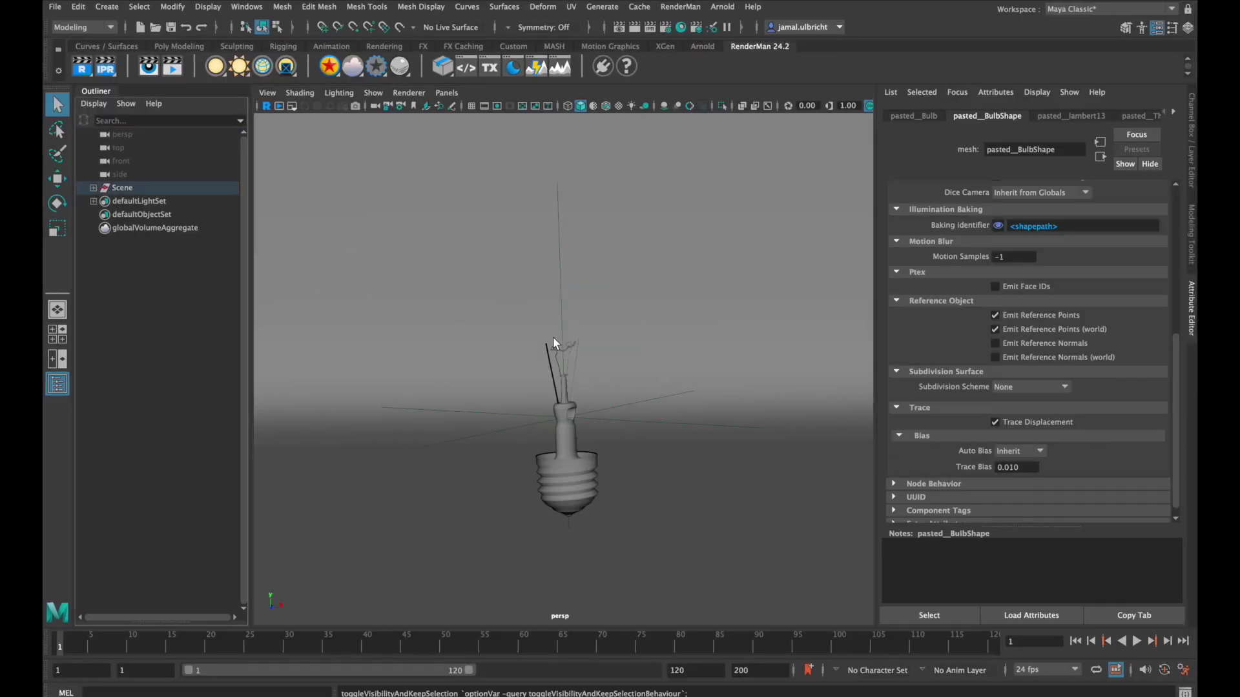
{"action": "scroll", "coordinate": [553, 336], "scroll_direction": "up", "scroll_amount": 10}
{"action": "scroll", "coordinate": [556, 338], "scroll_direction": "up", "scroll_amount": 3}
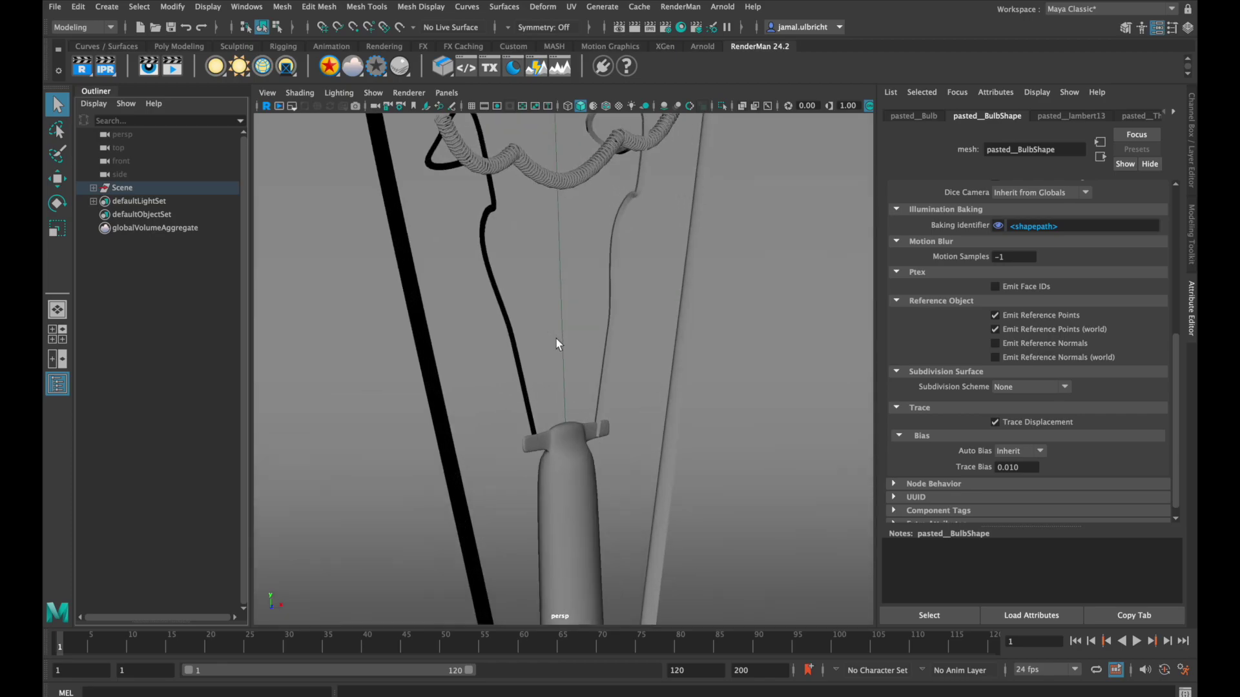
{"action": "scroll", "coordinate": [556, 338], "scroll_direction": "down", "scroll_amount": 10}
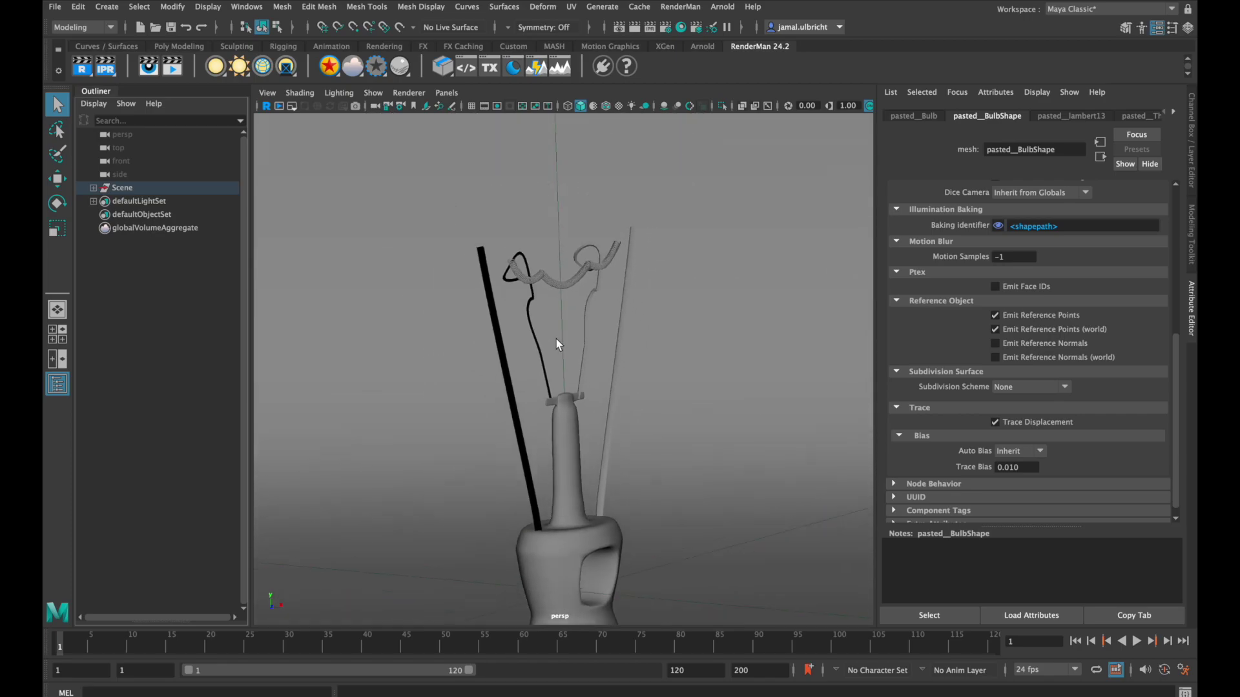
{"action": "key", "text": "f"}
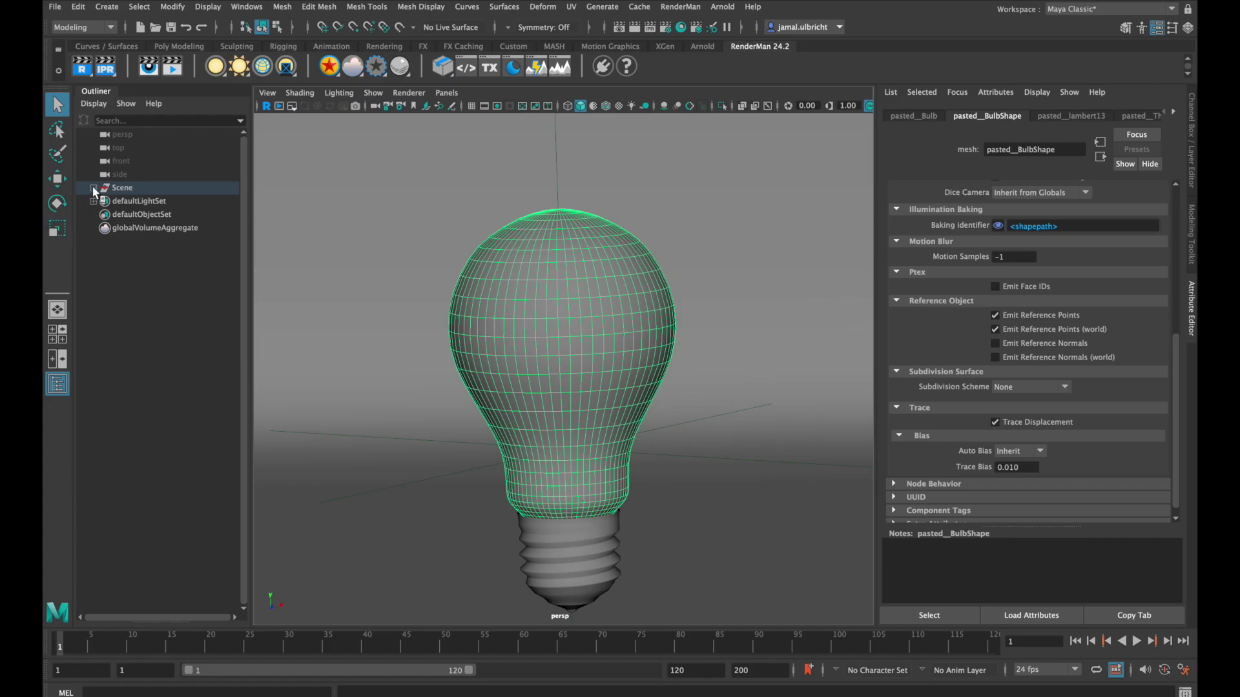
{"action": "left_click", "coordinate": [94, 189]}
- Turn the Wire filament into a RenderMan PxrMeshLight, then collapse the Scene group
{"action": "left_click", "coordinate": [143, 230]}
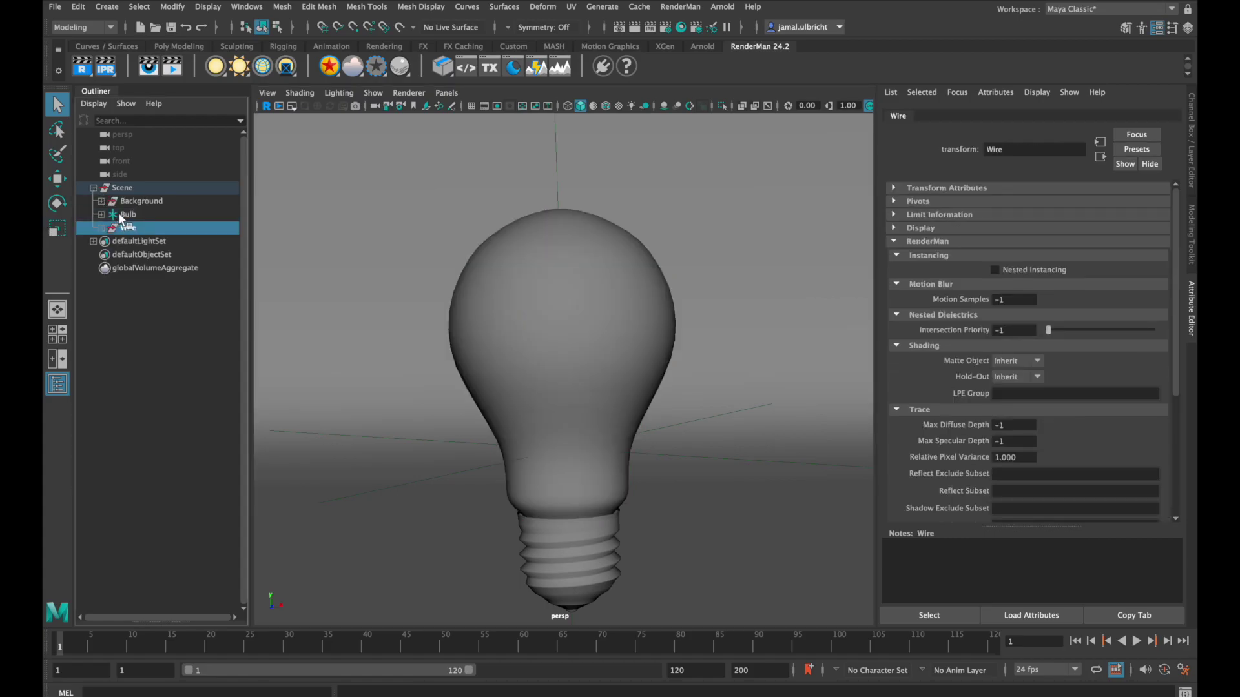
{"action": "left_click", "coordinate": [271, 74]}
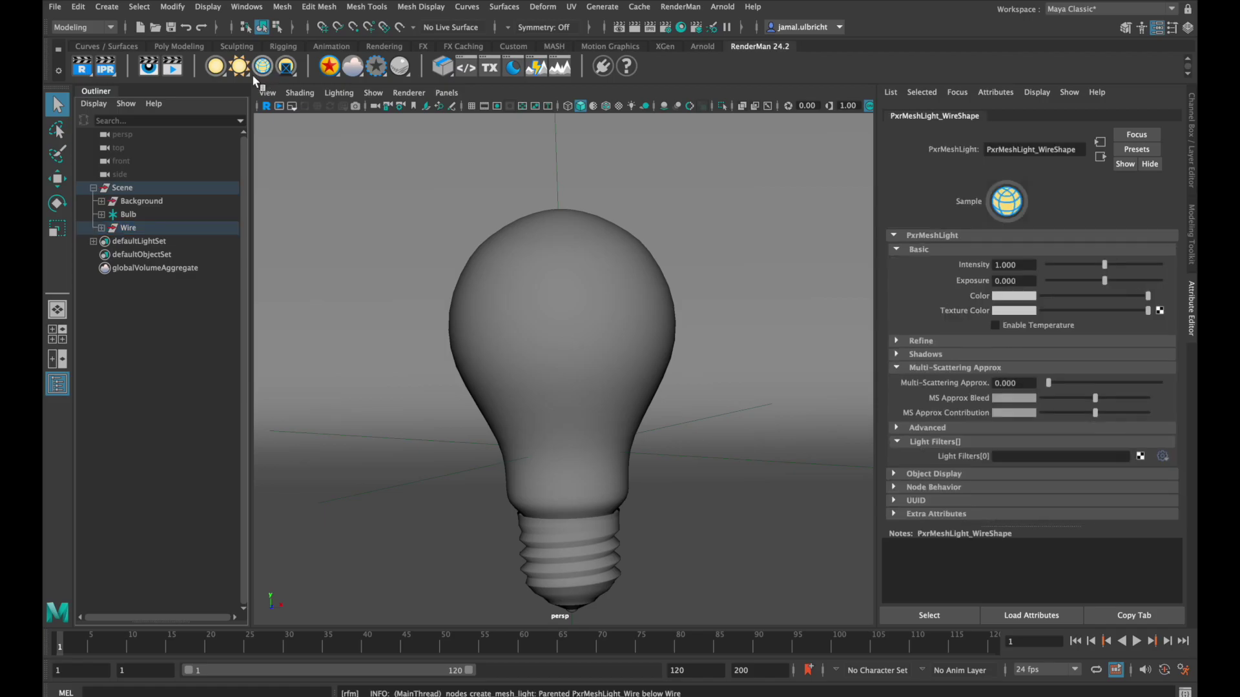
{"action": "left_click", "coordinate": [93, 187]}
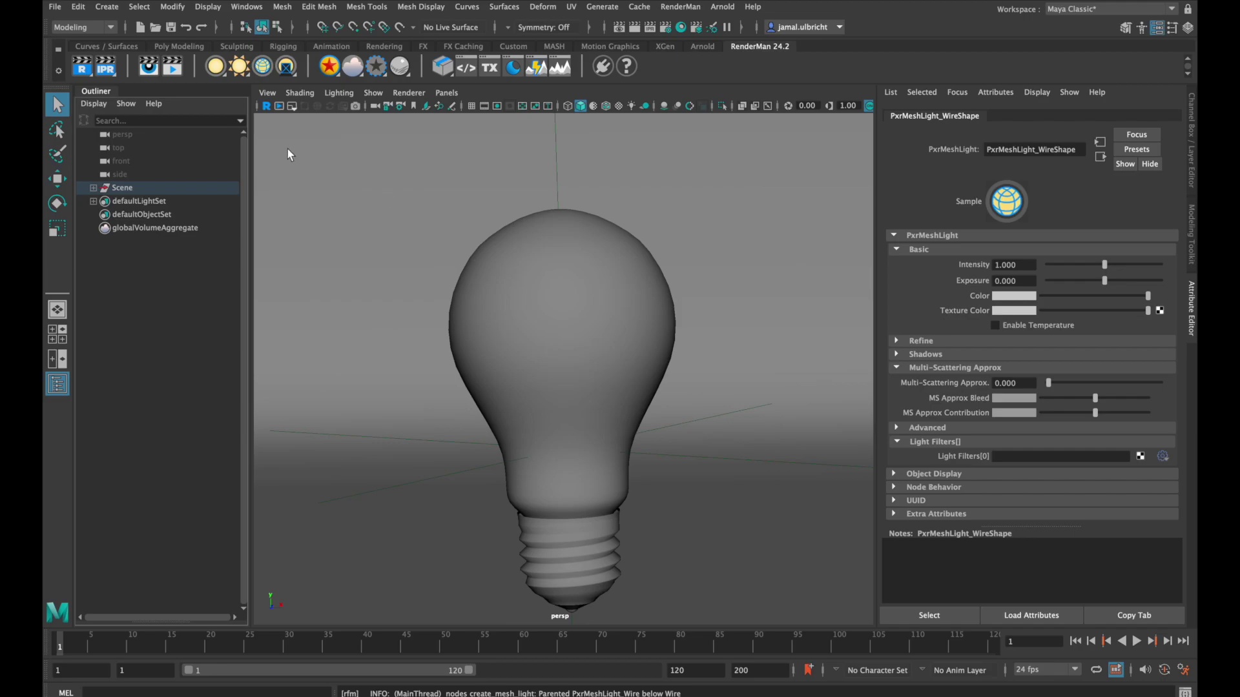
- Start the viewport render and give the mesh light intensity 2 and exposure 10
{"action": "left_click", "coordinate": [266, 107]}
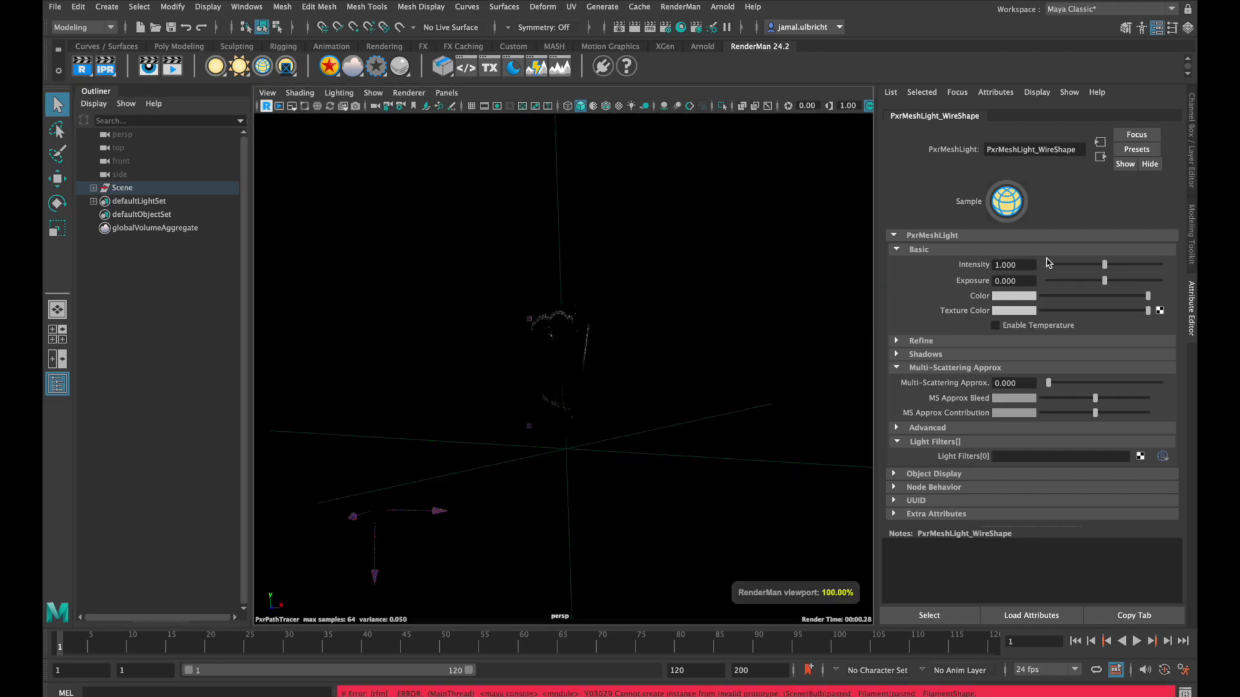
{"action": "left_click_drag", "start_coordinate": [1106, 265], "coordinate": [1161, 265]}
{"action": "key", "text": "Tab"}
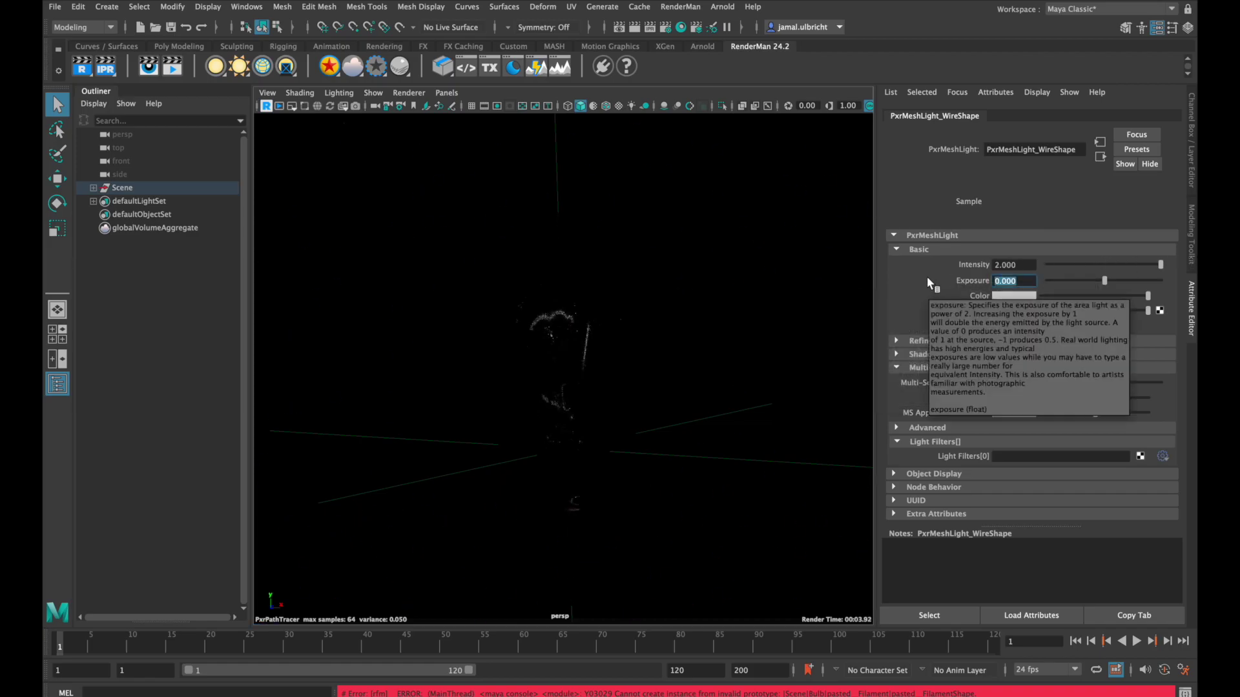
{"action": "type", "text": "10"}
{"action": "key", "text": "Return"}
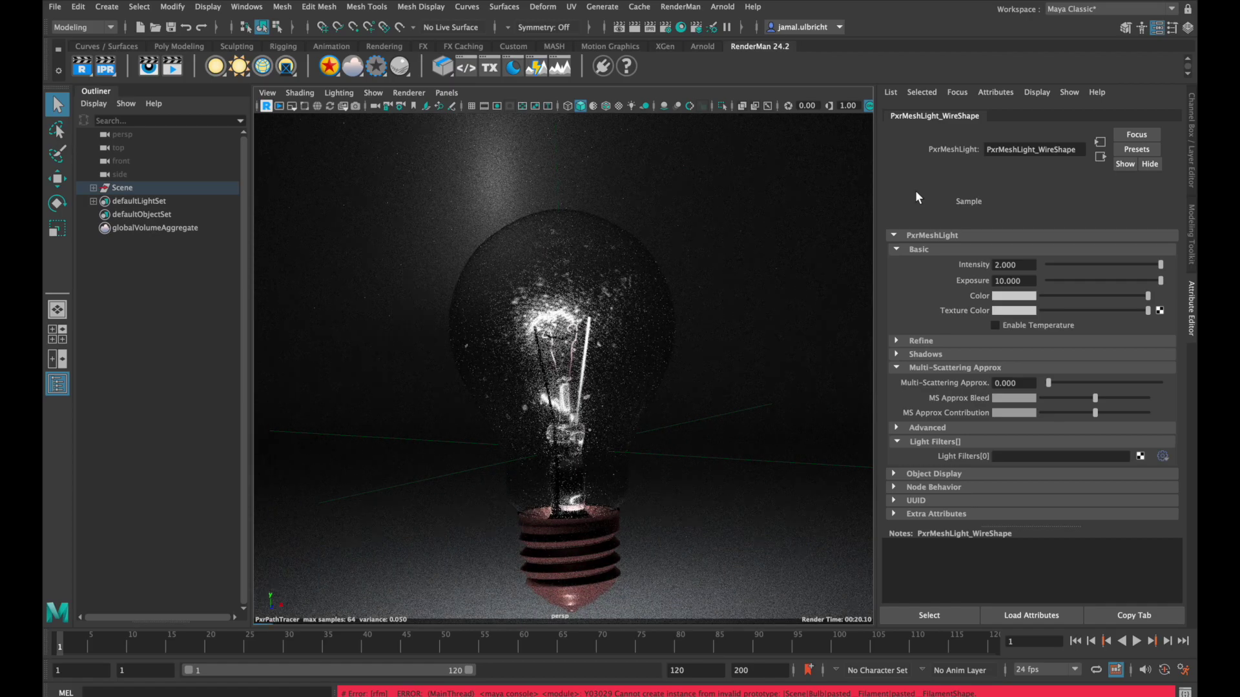
- Enable colour temperature on the mesh light and set it to 4500
{"action": "left_click", "coordinate": [995, 325]}
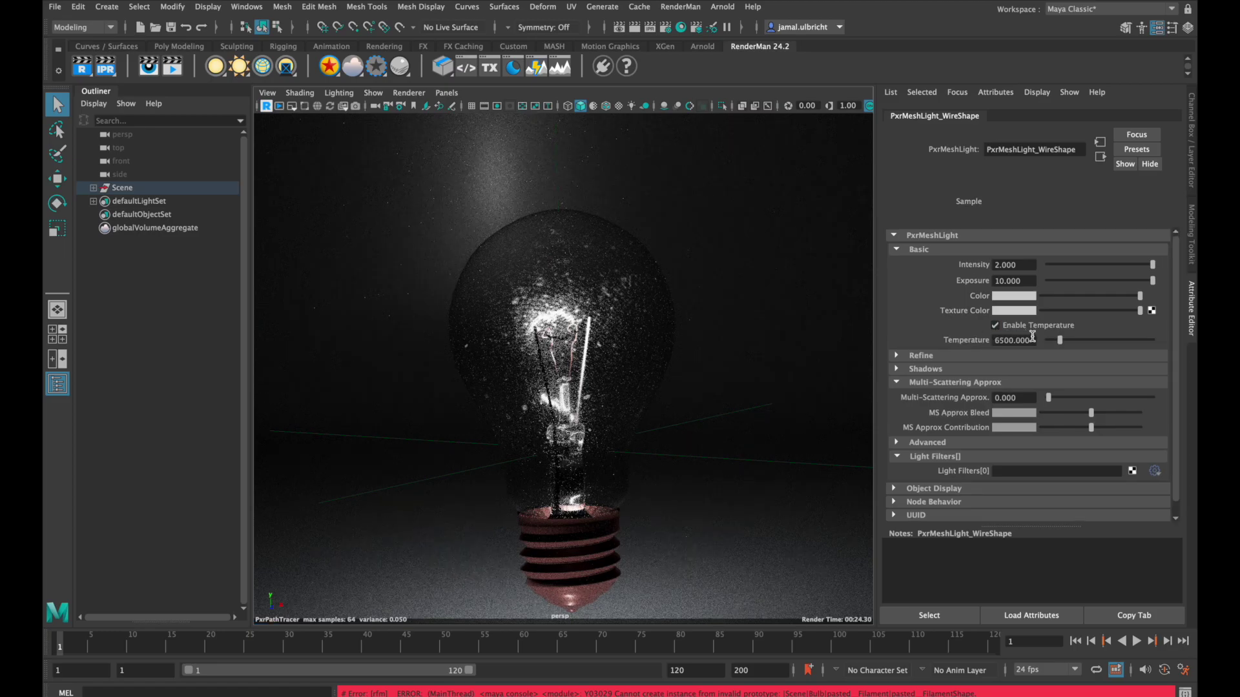
{"action": "key", "text": "Tab"}
{"action": "type", "text": "4500"}
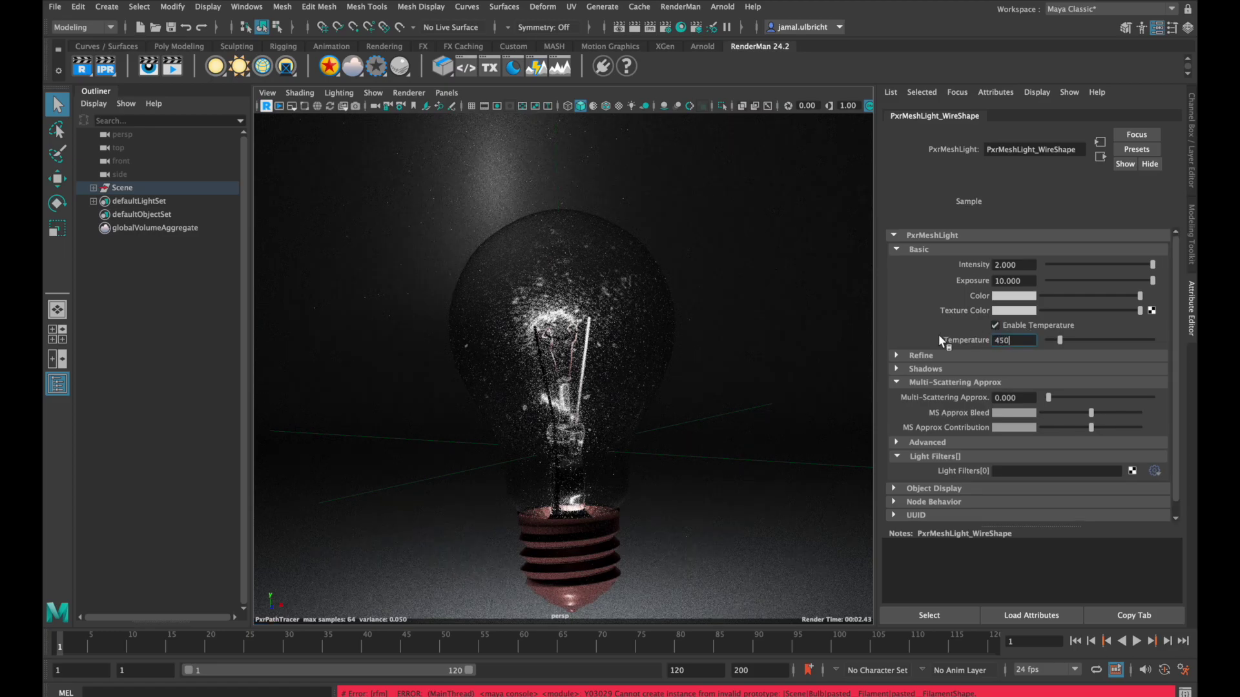
{"action": "key", "text": "Return"}
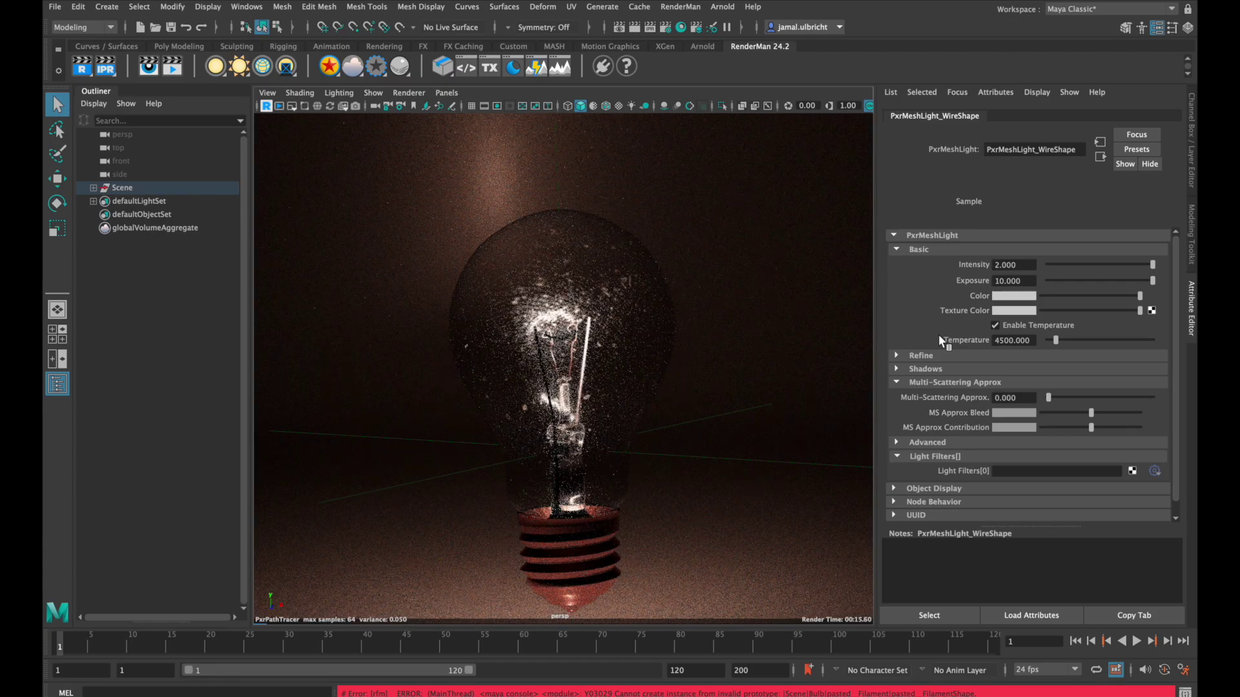
- Set the mesh light colour to orange and stop the viewport render
{"action": "left_click", "coordinate": [1007, 296]}
{"action": "left_click", "coordinate": [940, 290]}
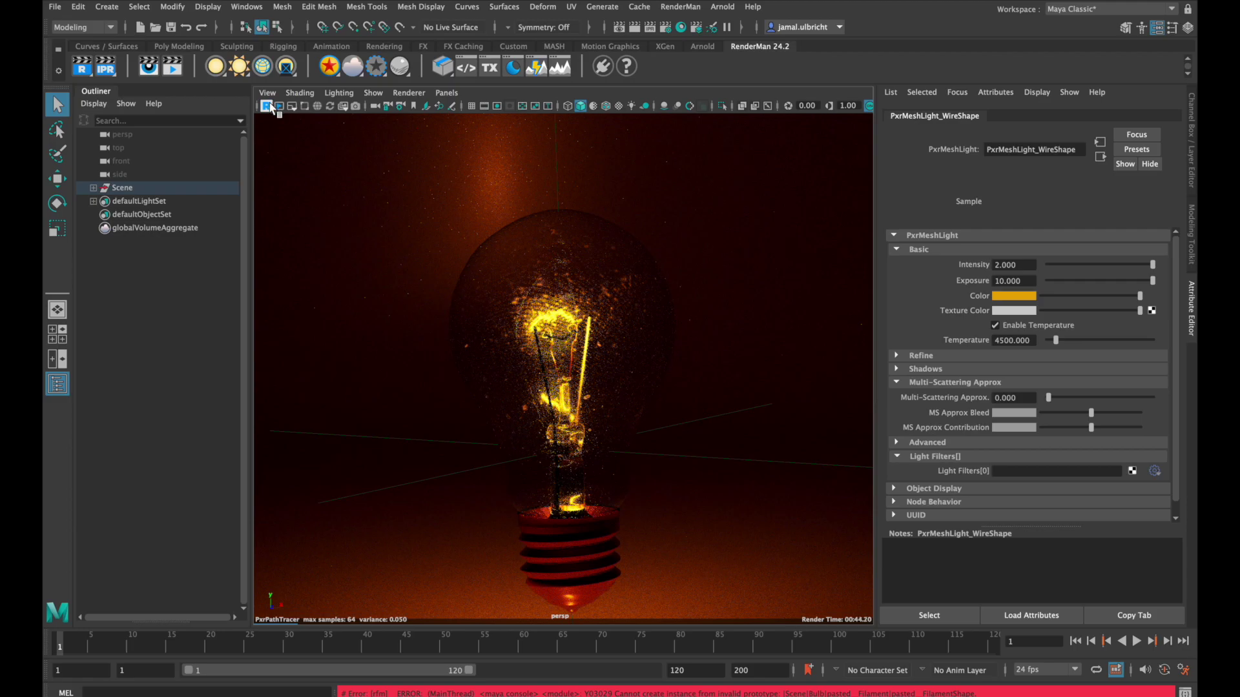
{"action": "left_click", "coordinate": [278, 106]}
{"action": "right_click", "coordinate": [246, 72]}
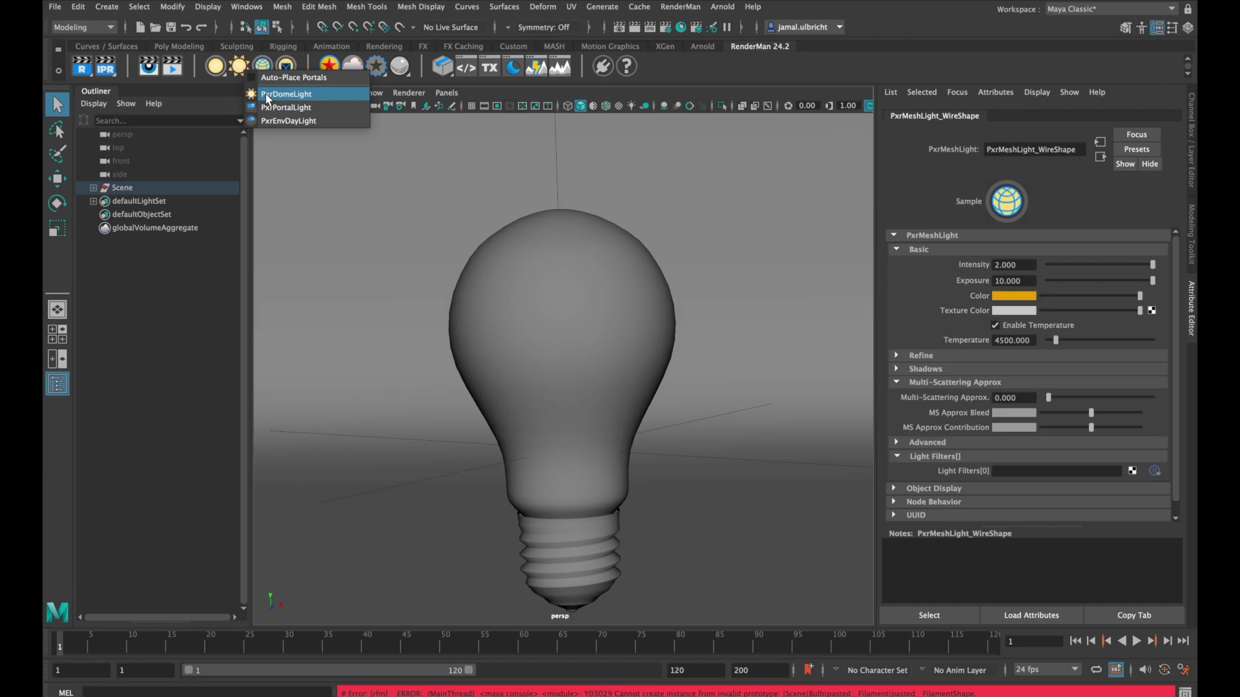
- Create a PxrDomeLight and load the HDR environment file as its colour map
{"action": "left_click", "coordinate": [268, 95]}
{"action": "scroll", "coordinate": [479, 280], "scroll_direction": "down", "scroll_amount": 5}
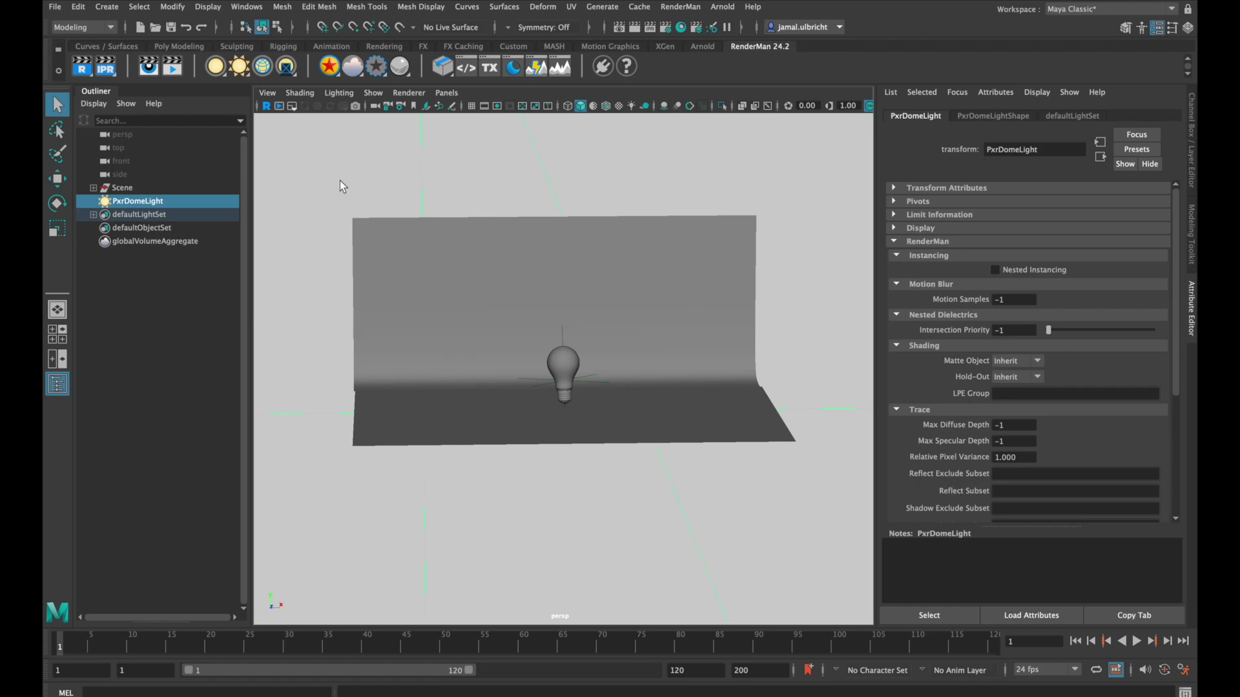
{"action": "left_click", "coordinate": [1021, 118]}
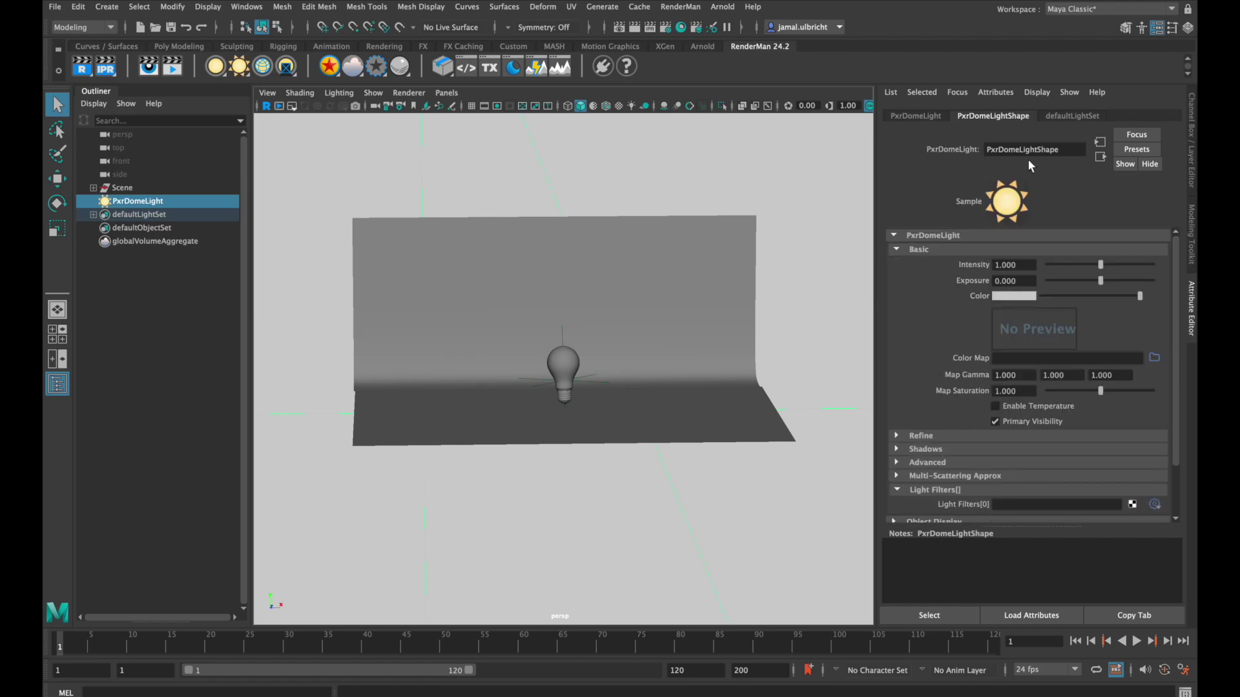
{"action": "left_click", "coordinate": [1155, 358]}
{"action": "left_click", "coordinate": [348, 312]}
{"action": "left_click", "coordinate": [791, 481]}
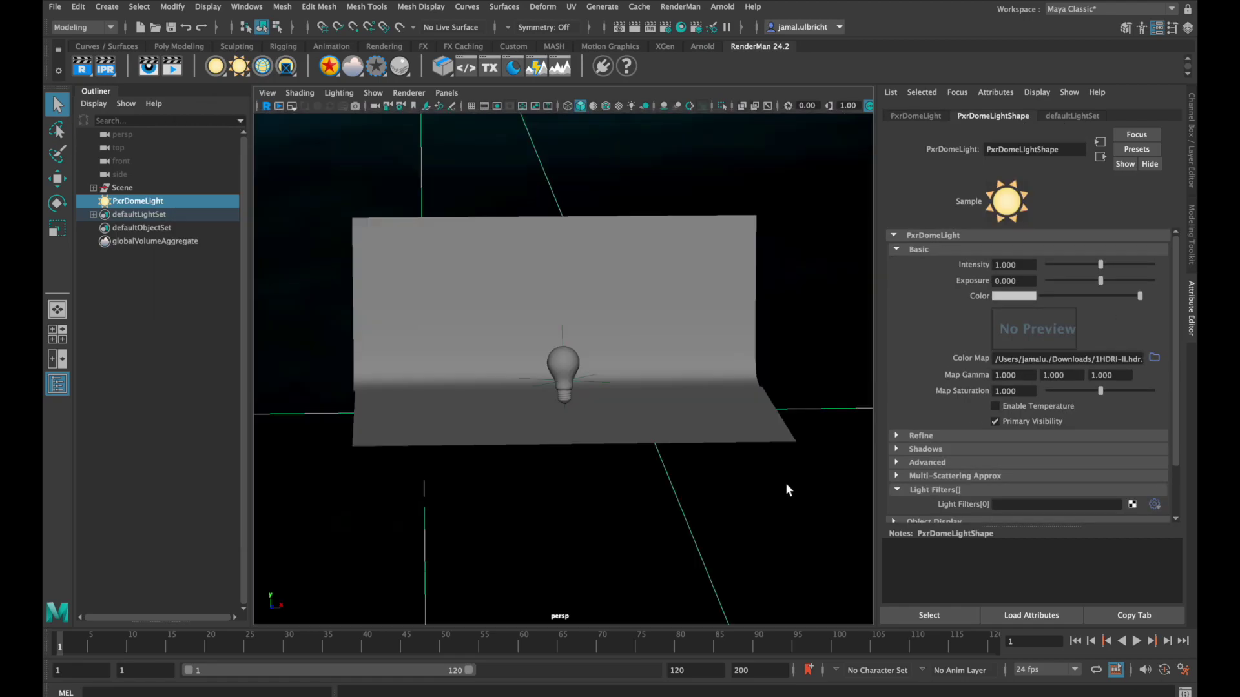
{"action": "mouse_move", "coordinate": [777, 475]}
{"action": "left_mouse_down", "text": "alt"}
{"action": "mouse_move", "coordinate": [661, 471]}
{"action": "mouse_move", "coordinate": [780, 483]}
{"action": "left_mouse_up", "text": "alt"}
- Frame the bulb, set dome intensity 2 and exposure 1.8, and restart the viewport render
{"action": "key", "text": "f"}
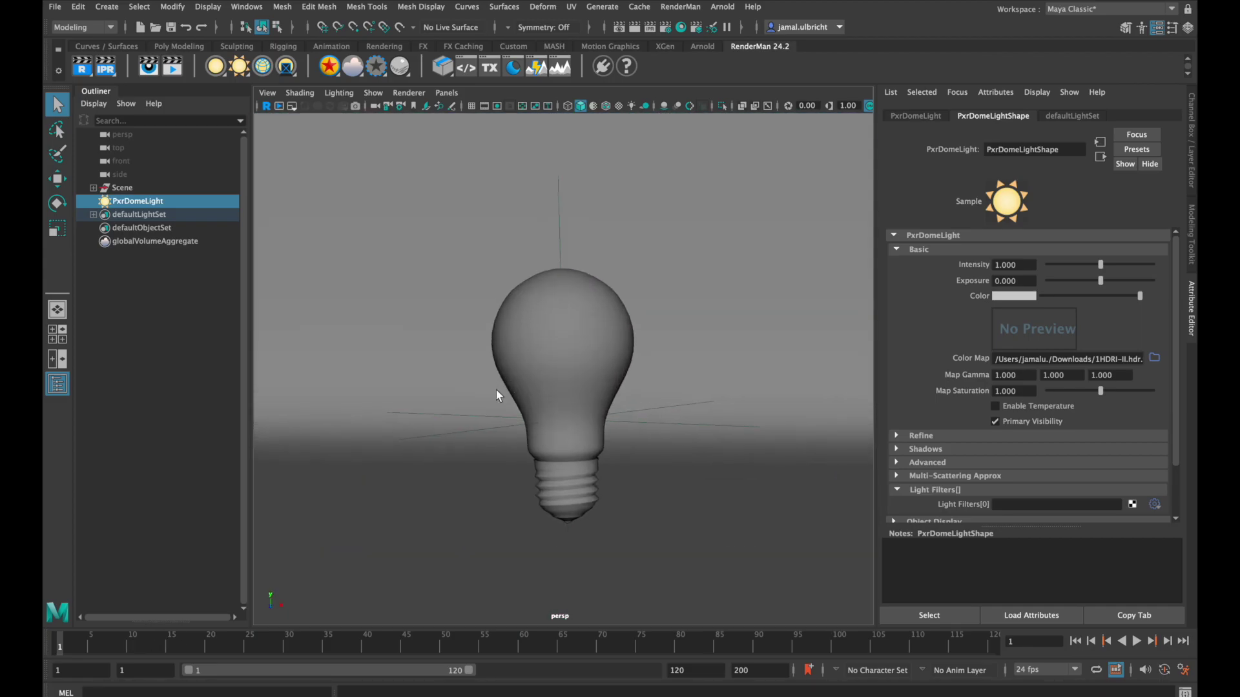
{"action": "double_click", "coordinate": [1022, 265]}
{"action": "type", "text": "2"}
{"action": "key", "text": "Tab"}
{"action": "type", "text": "1.8"}
{"action": "key", "text": "Return"}
{"action": "left_click", "coordinate": [267, 107]}
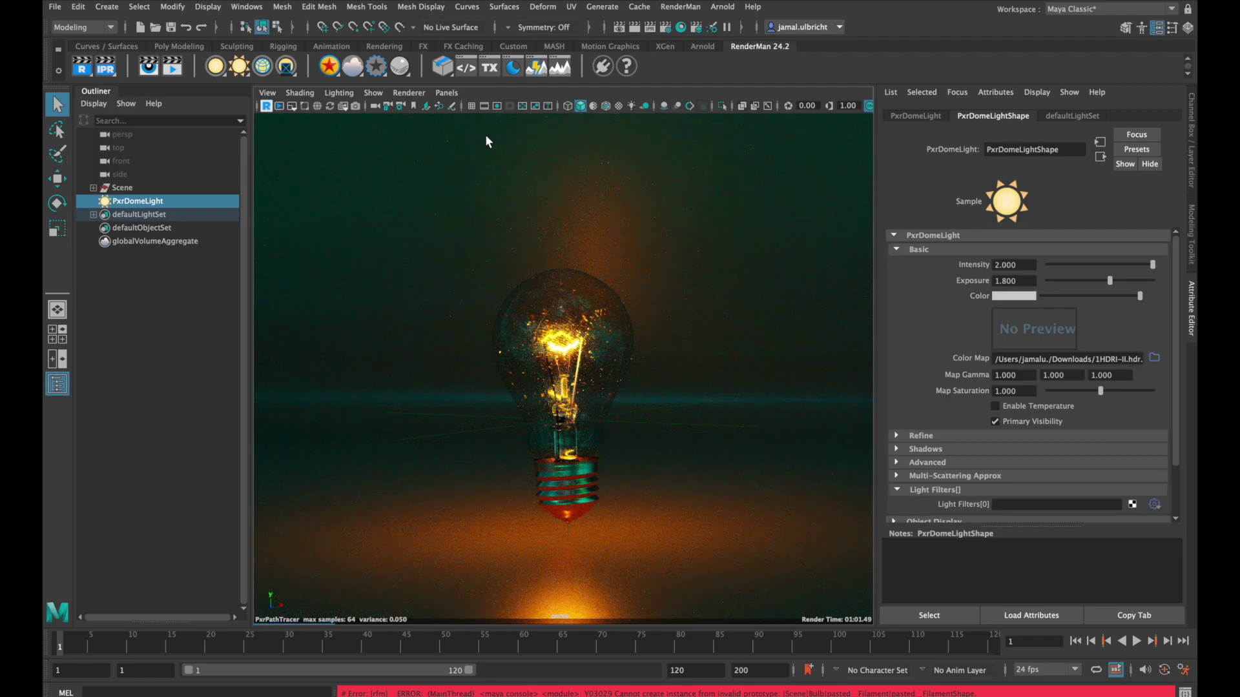
- Change the dome light colour to a dark purple in the colour picker
{"action": "left_click", "coordinate": [1026, 298]}
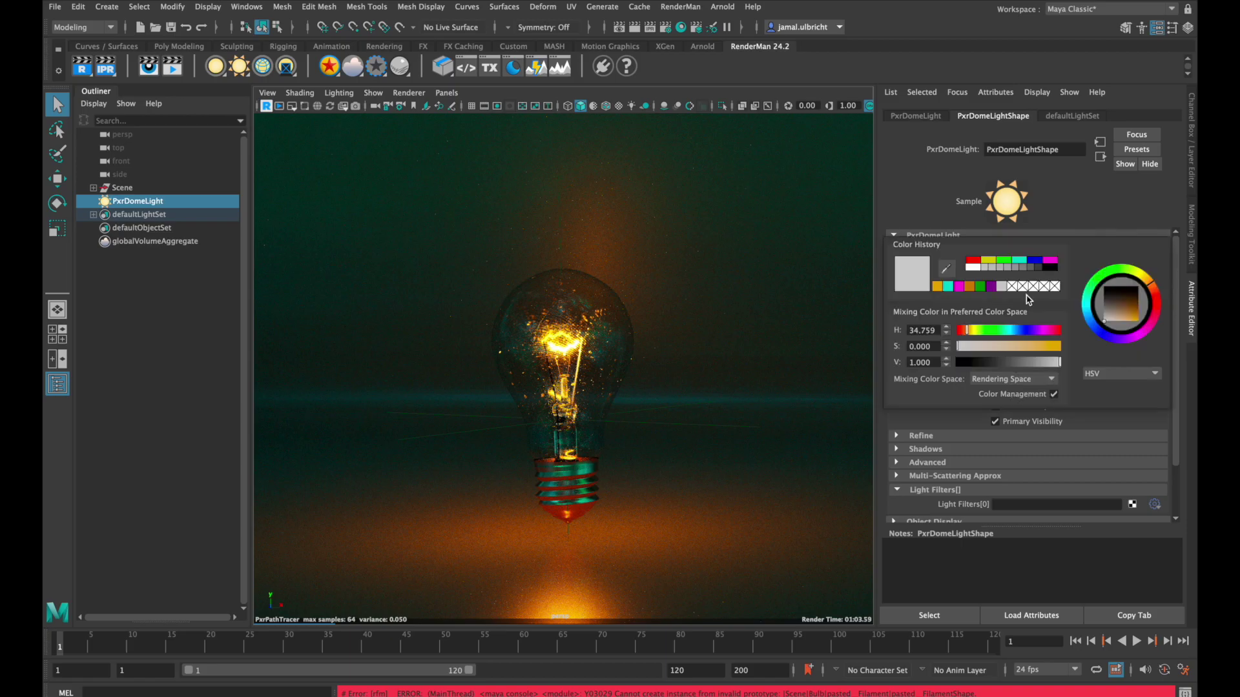
{"action": "left_click", "coordinate": [1121, 339]}
{"action": "left_click", "coordinate": [1134, 315]}
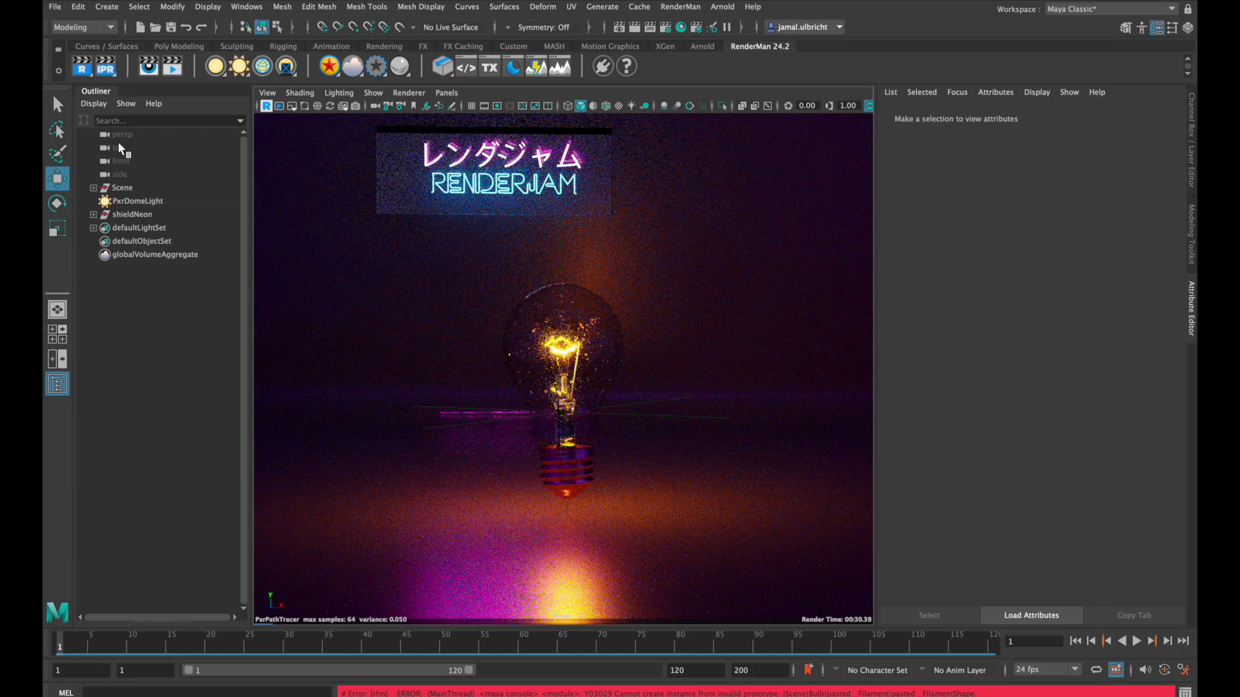
- Set the shieldNeon sign's RenderMan Camera Visibility to No
{"action": "left_click", "coordinate": [133, 214]}
{"action": "left_click", "coordinate": [1018, 398]}
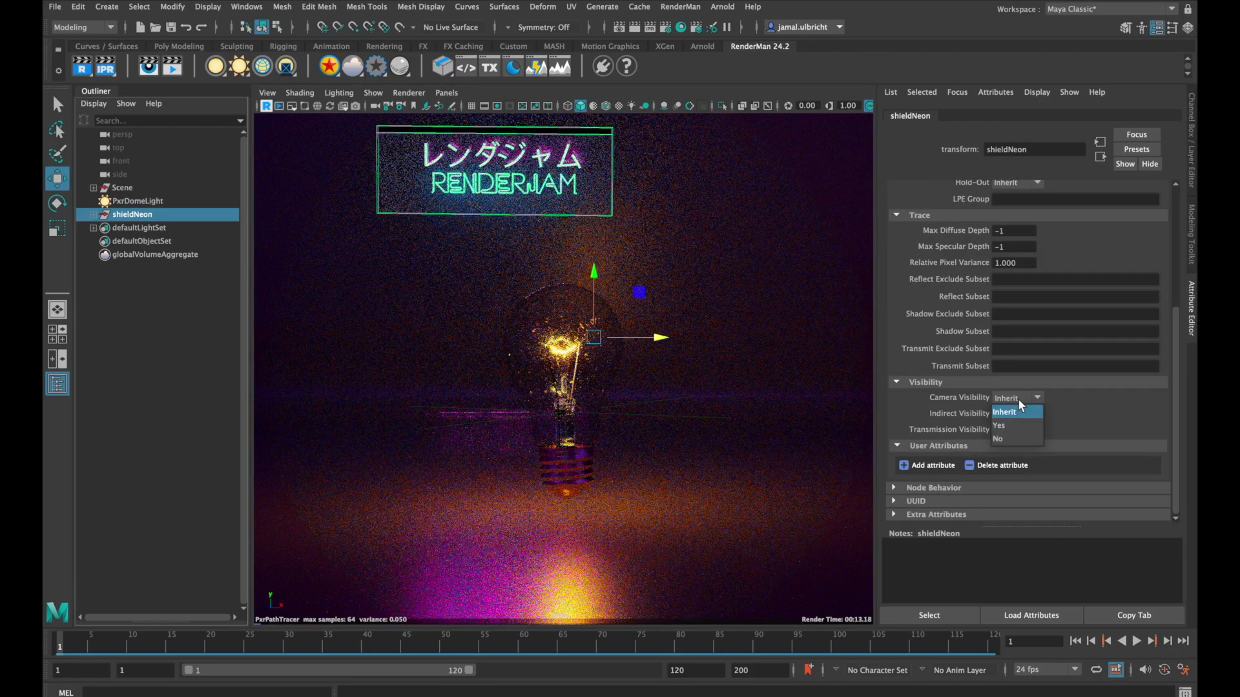
{"action": "left_click", "coordinate": [1016, 427]}
{"action": "left_click", "coordinate": [1016, 413]}
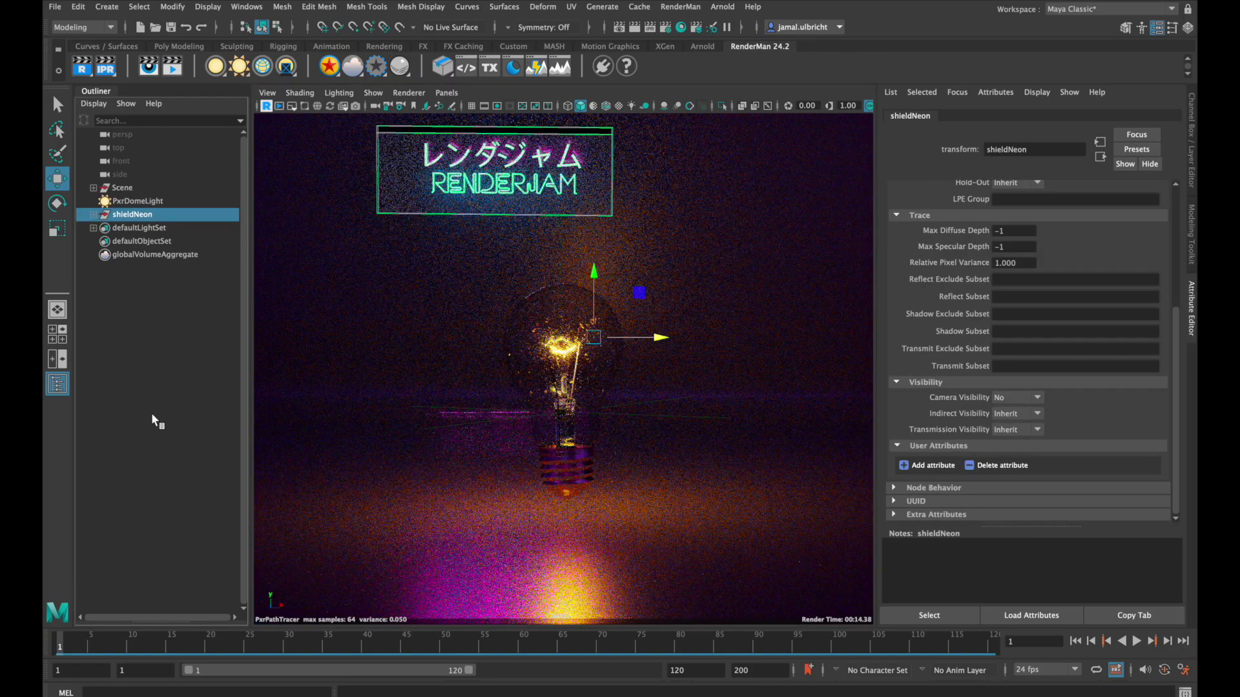
{"action": "left_click", "coordinate": [135, 134]}
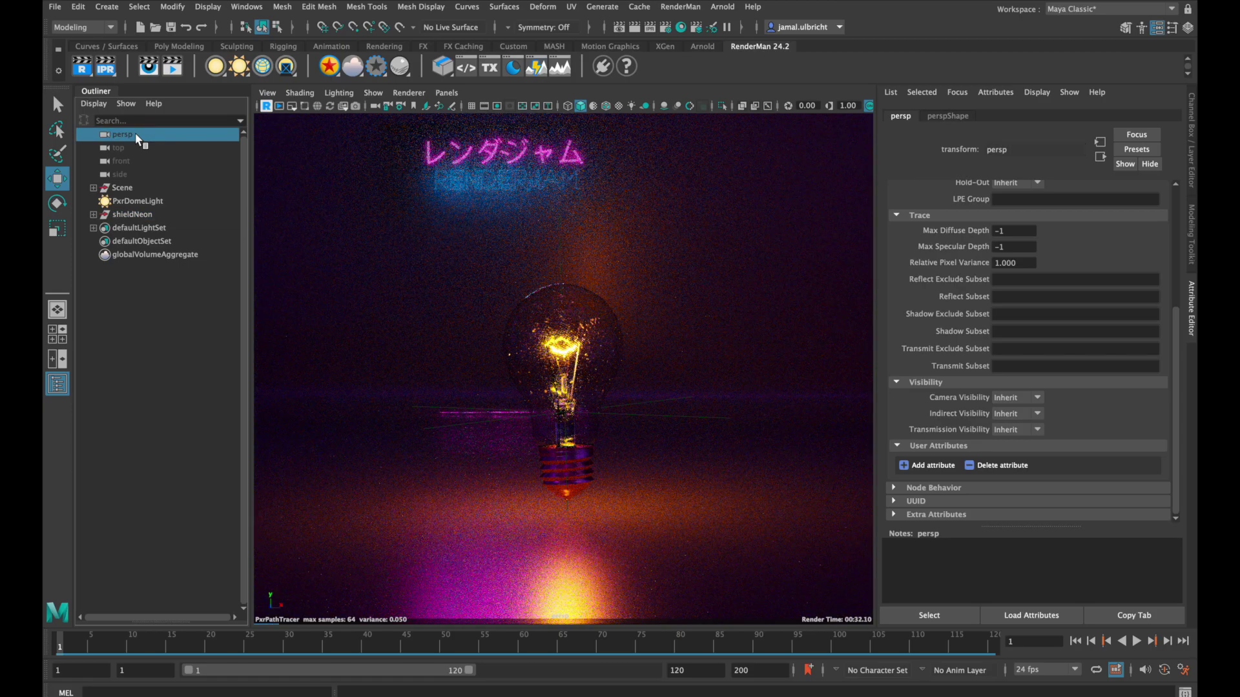
- Move the neon sign lower and slightly left near the bulb, then deselect to view the render
{"action": "left_click", "coordinate": [448, 189]}
{"action": "key", "text": "Up"}
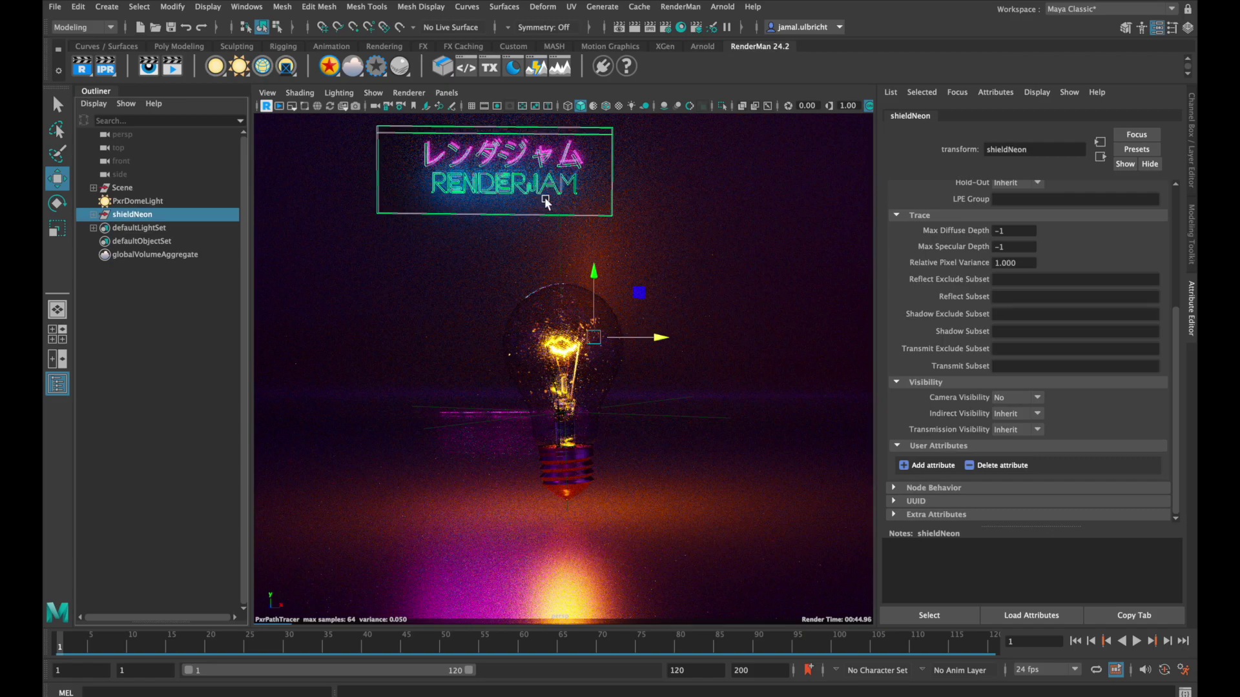
{"action": "left_click_drag", "start_coordinate": [606, 355], "coordinate": [625, 382]}
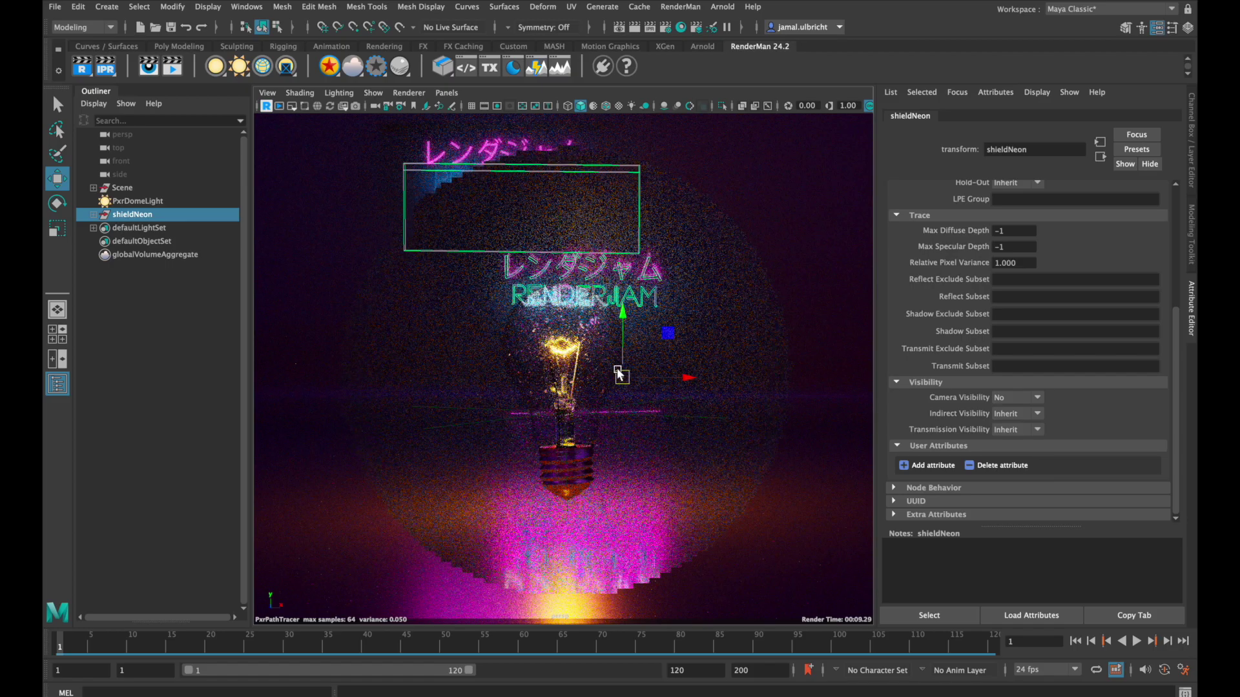
{"action": "left_click_drag", "start_coordinate": [678, 379], "coordinate": [673, 379]}
{"action": "left_click", "coordinate": [208, 329]}
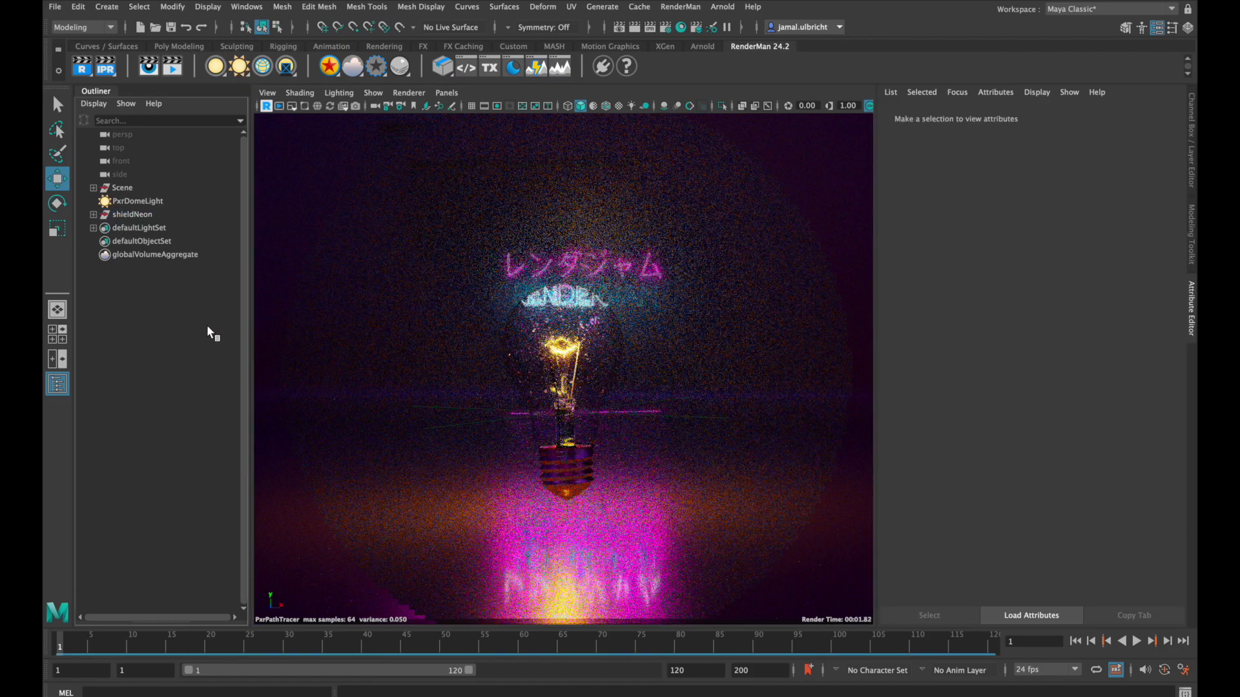
{"action": "left_click", "coordinate": [143, 213]}
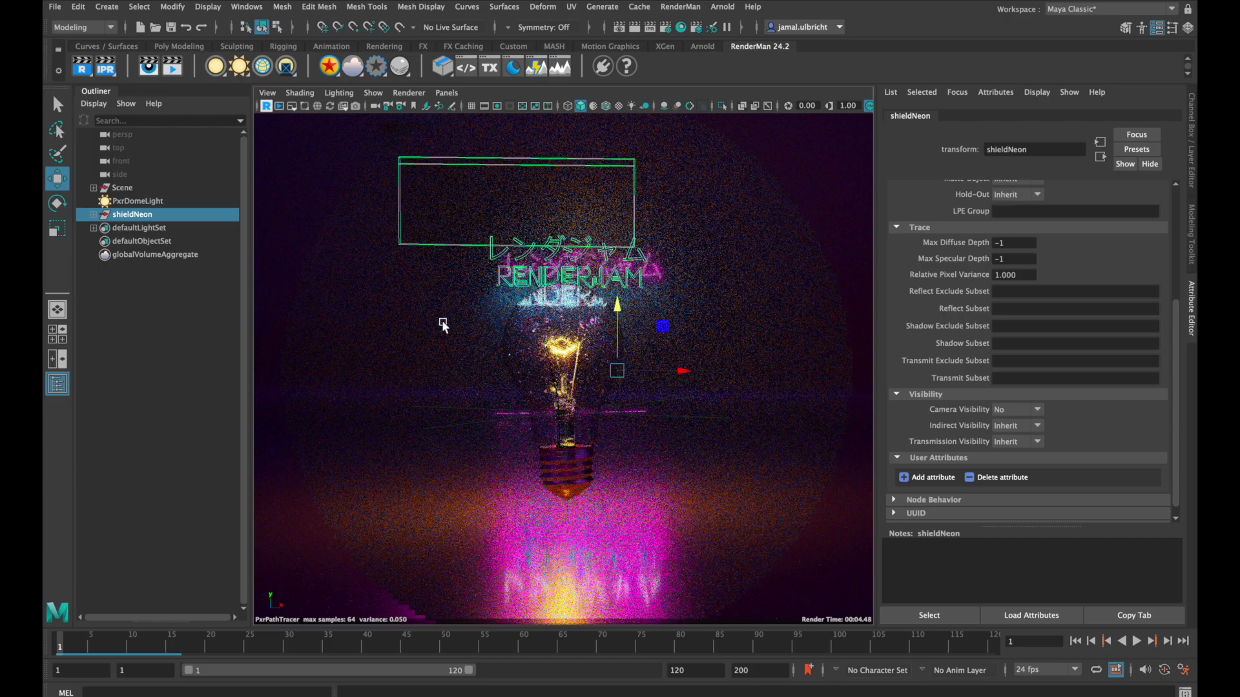
{"action": "left_click", "coordinate": [173, 368]}
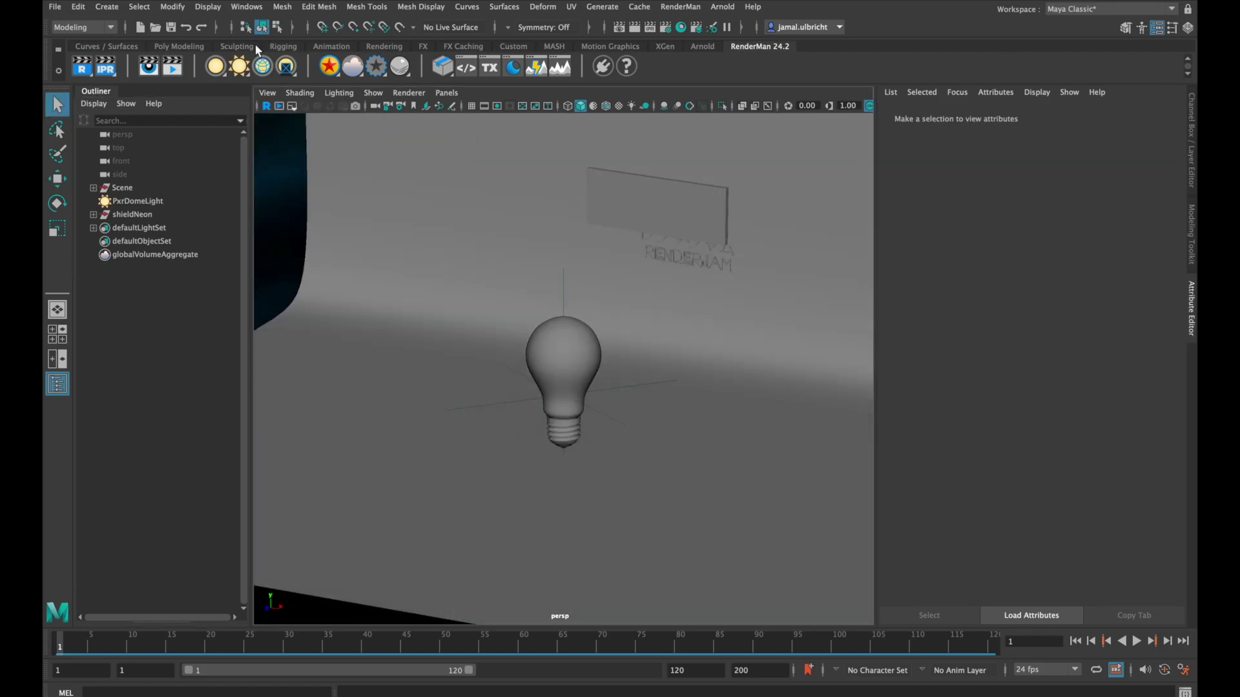
- Add a PxrCylinderLight, raise it above the floor and resize it
{"action": "right_click", "coordinate": [218, 66]}
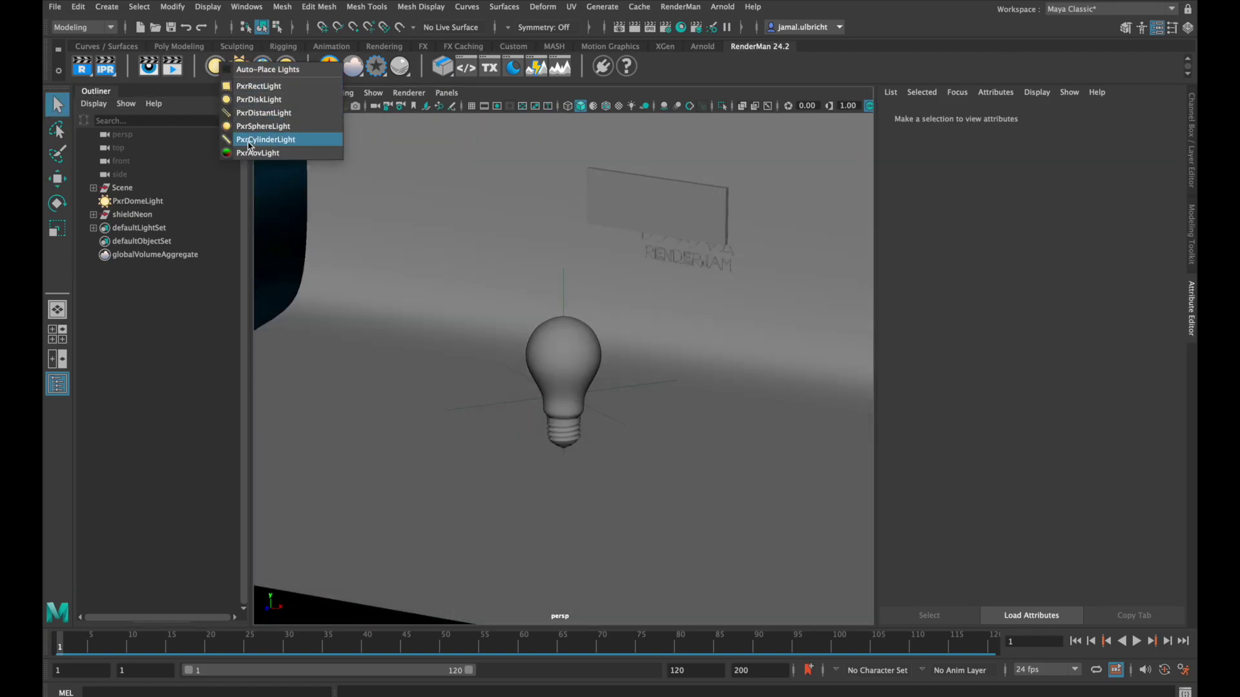
{"action": "left_click", "coordinate": [265, 139]}
{"action": "key", "text": "w"}
{"action": "left_click_drag", "start_coordinate": [728, 443], "coordinate": [727, 346]}
{"action": "left_click_drag", "start_coordinate": [920, 368], "coordinate": [852, 416], "text": "alt"}
{"action": "key", "text": "r"}
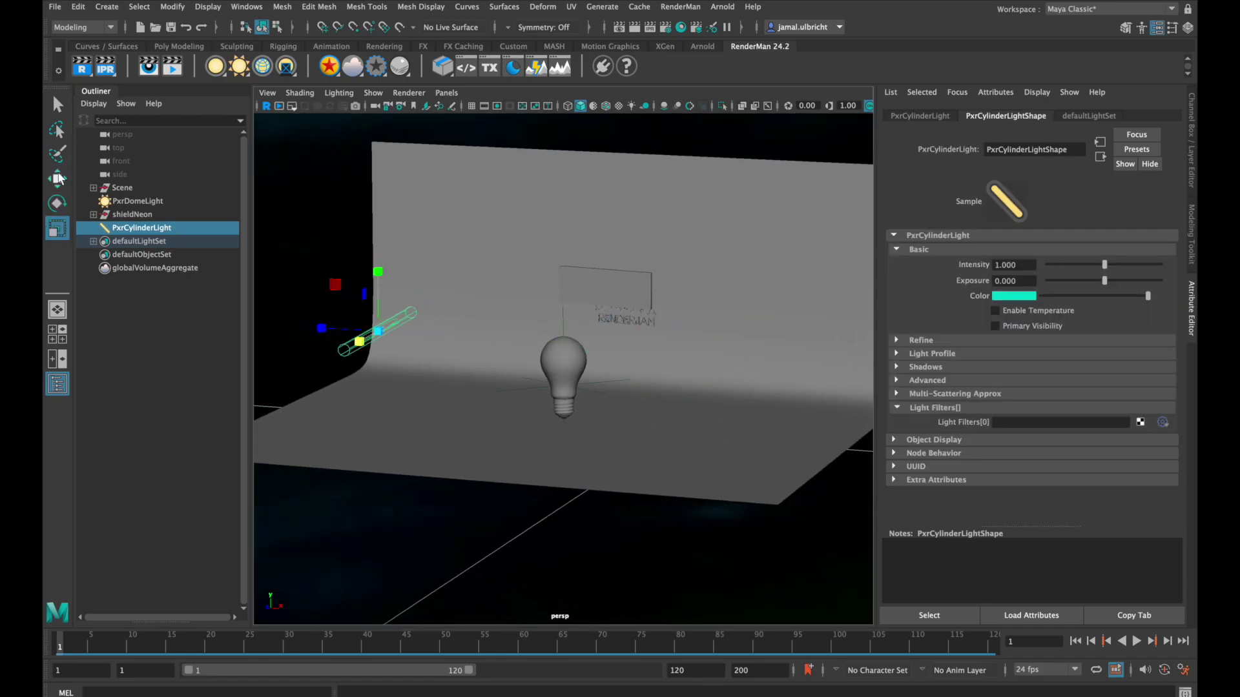
{"action": "left_click", "coordinate": [58, 179]}
- Duplicate the cylinder light and spread the copies across the backdrop around the bulb
{"action": "key", "text": "ctrl+d"}
{"action": "key", "text": "ctrl+d"}
{"action": "left_click_drag", "start_coordinate": [472, 290], "coordinate": [619, 271]}
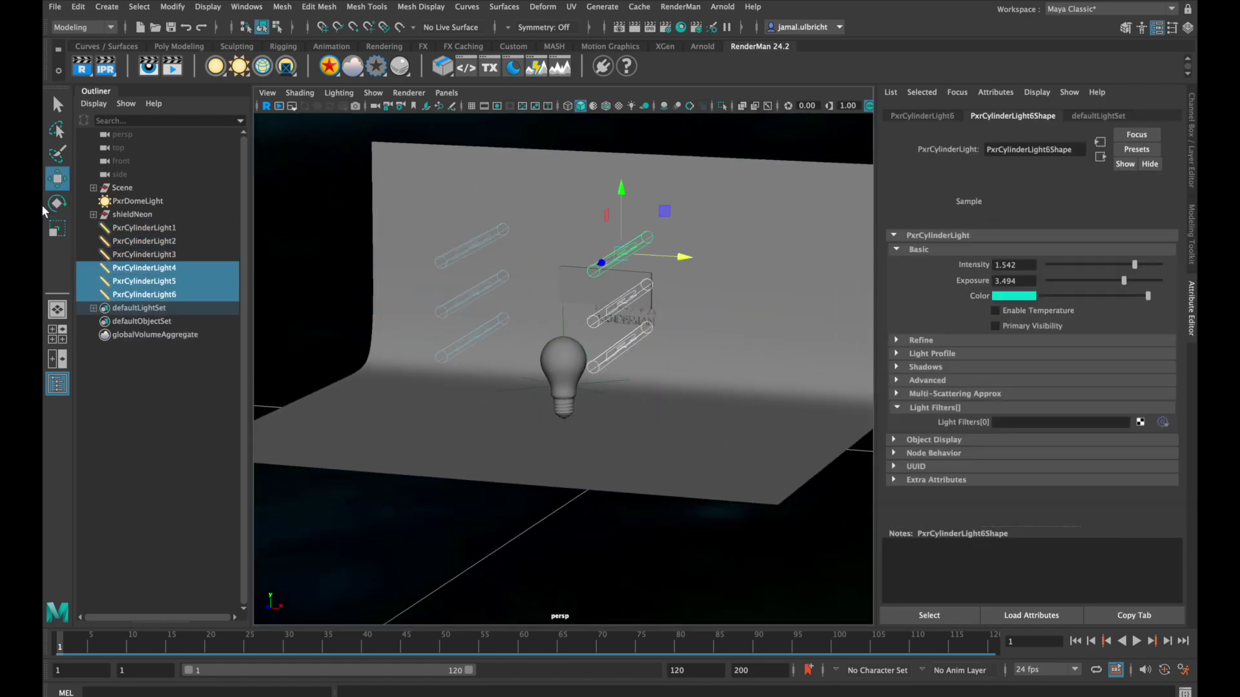
{"action": "left_click", "coordinate": [57, 203]}
{"action": "left_click", "coordinate": [563, 374]}
- Frame the bulb, start the RenderMan render, adjust the cylinder lights, and set angle of view to 5.00
{"action": "key", "text": "f"}
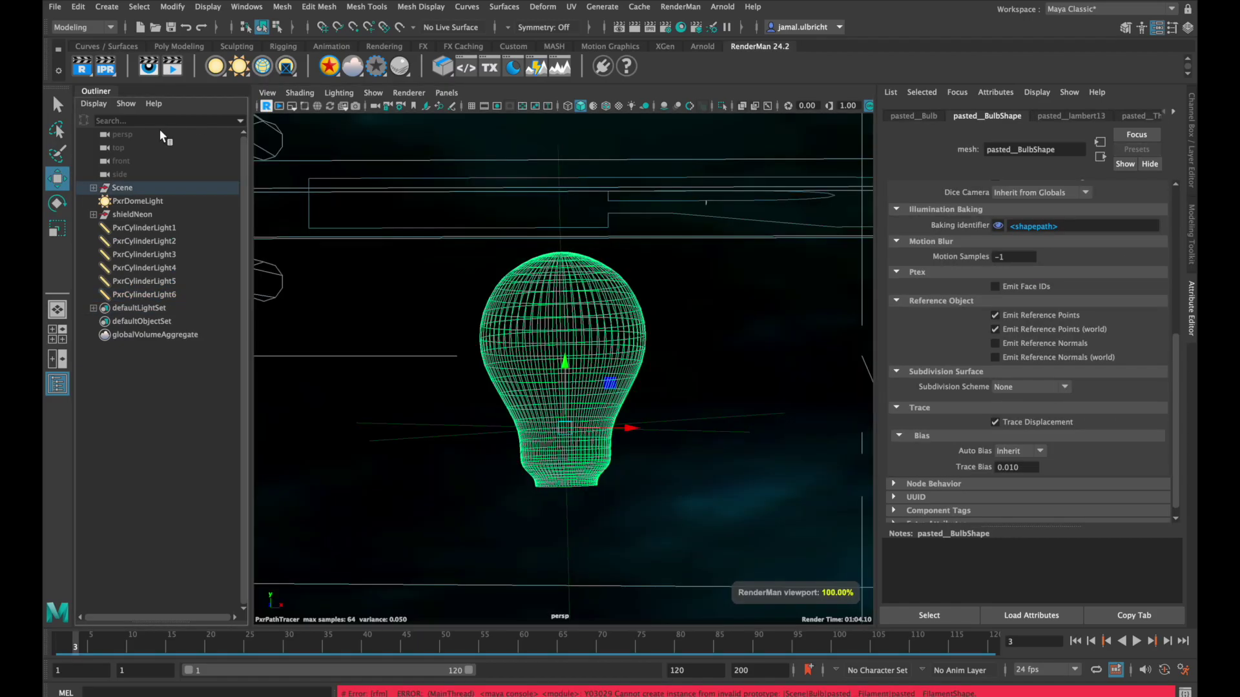
{"action": "left_click", "coordinate": [152, 133]}
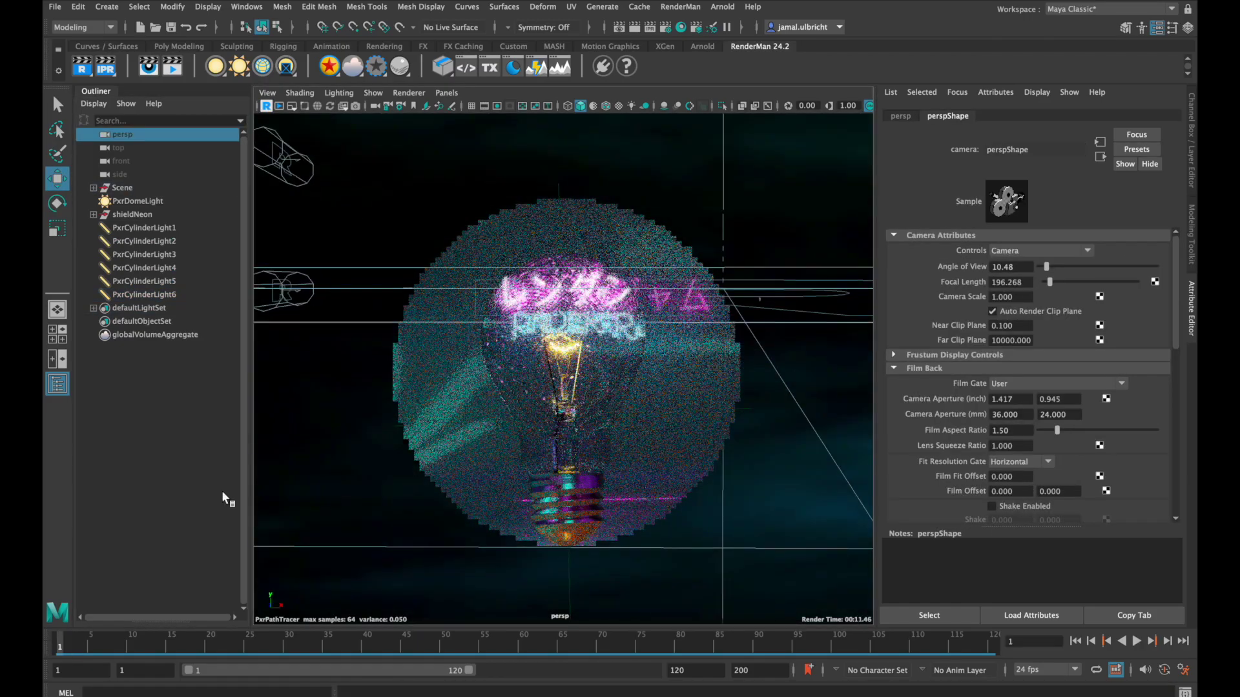
{"action": "left_click_drag", "start_coordinate": [581, 452], "coordinate": [585, 446]}
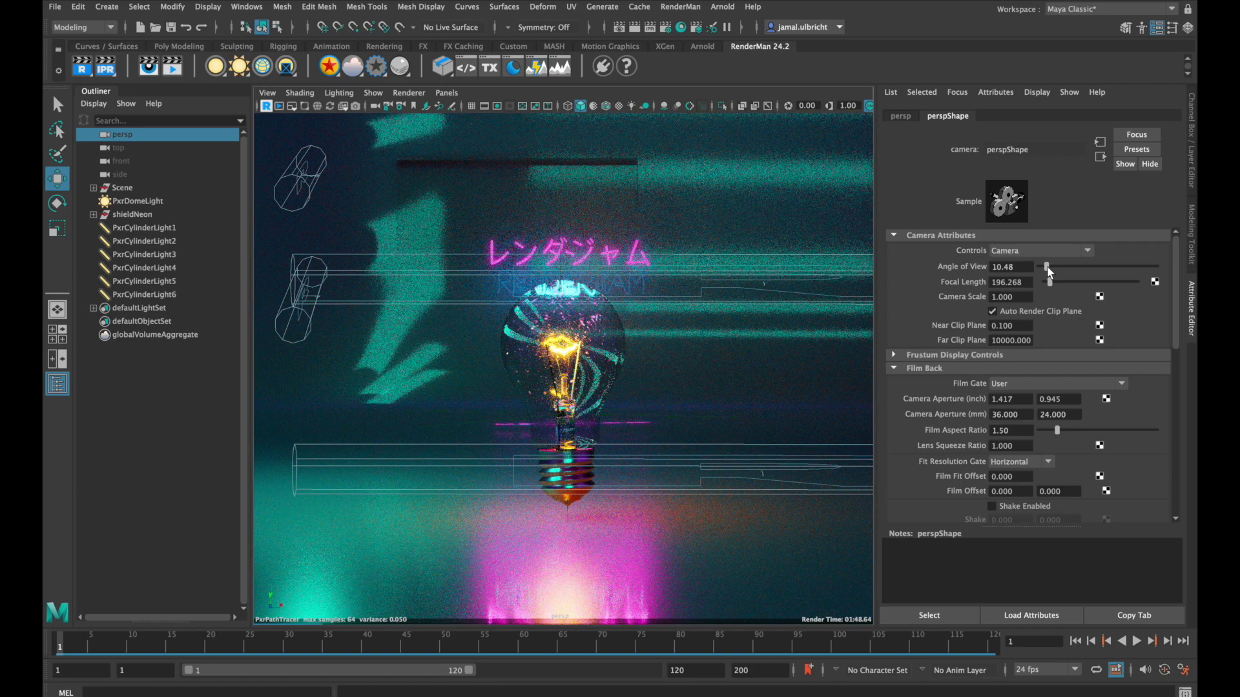
{"action": "left_click_drag", "start_coordinate": [1047, 266], "coordinate": [928, 254]}
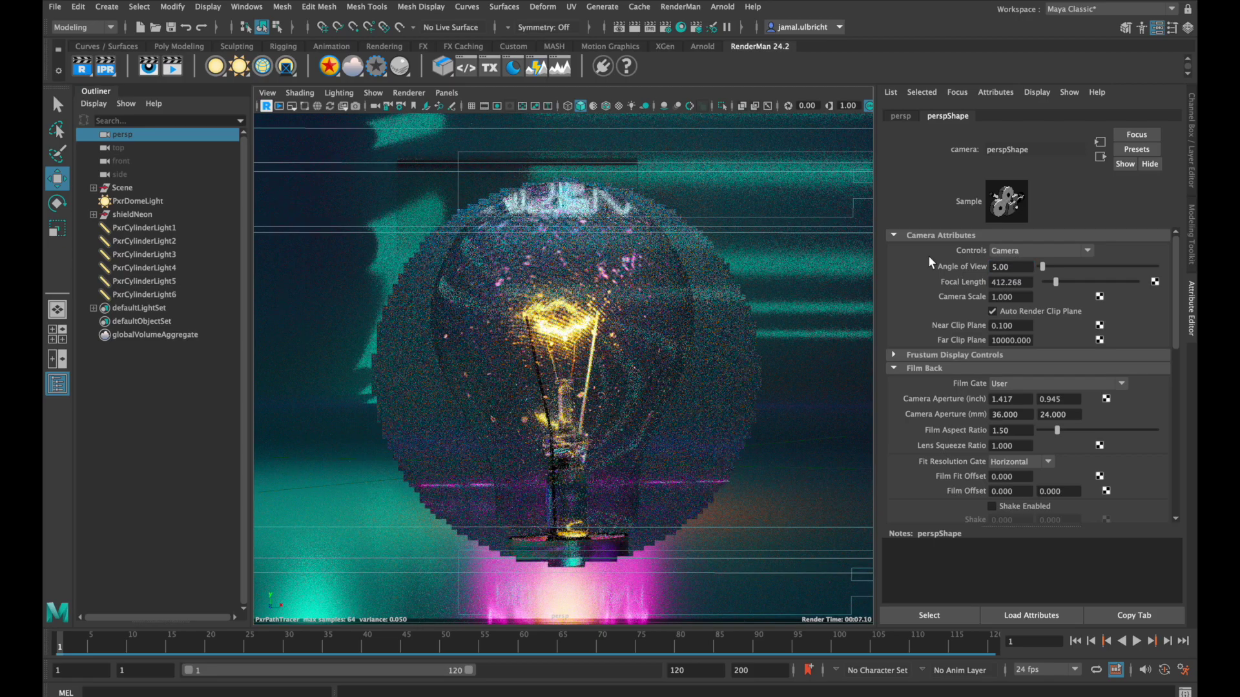